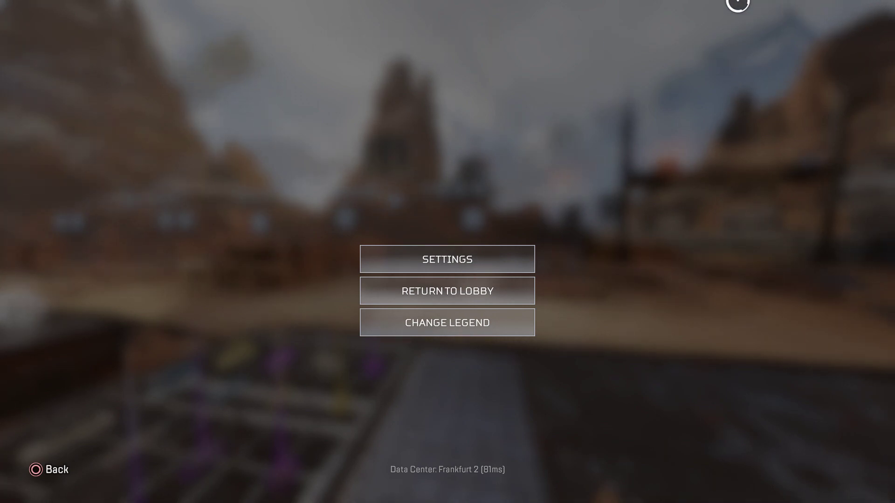
Resume play, pick up energy ammo (120 to 240), and cross the attachment grid
key("Escape")
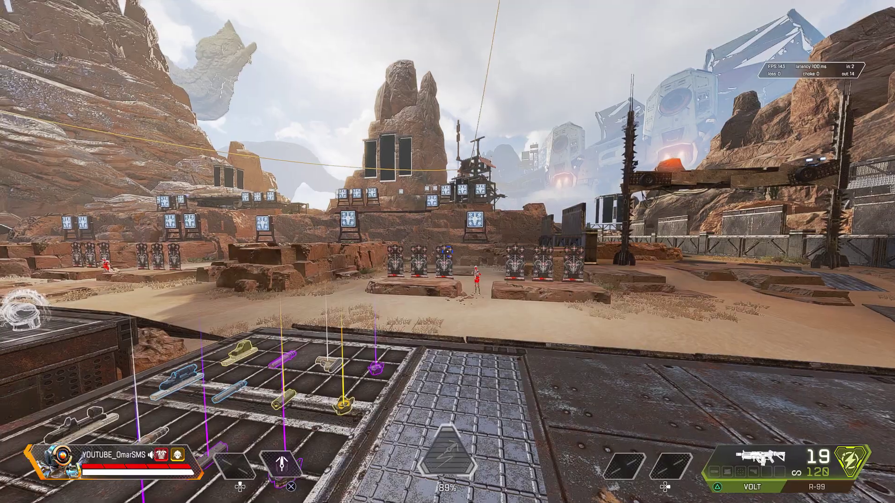
key("w")
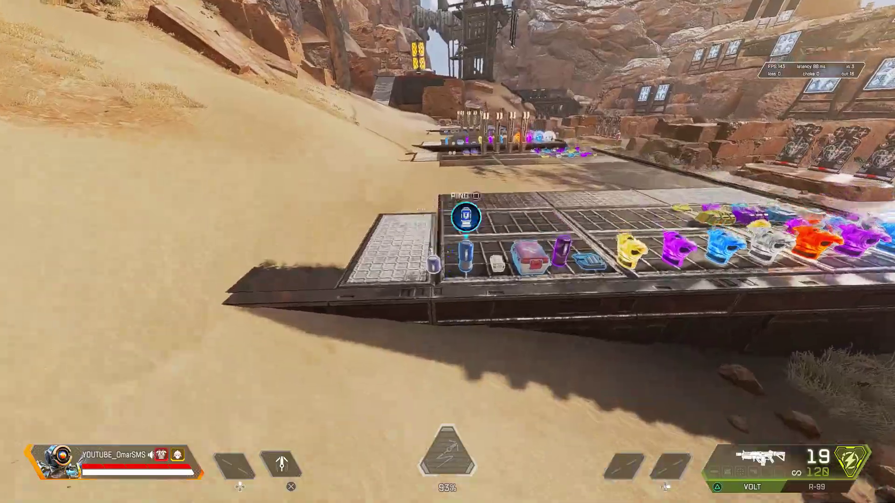
key("w")
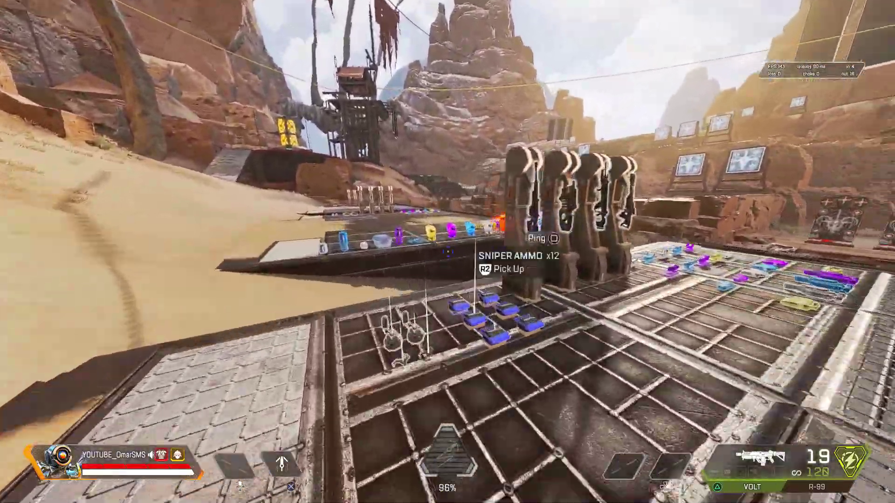
key("w")
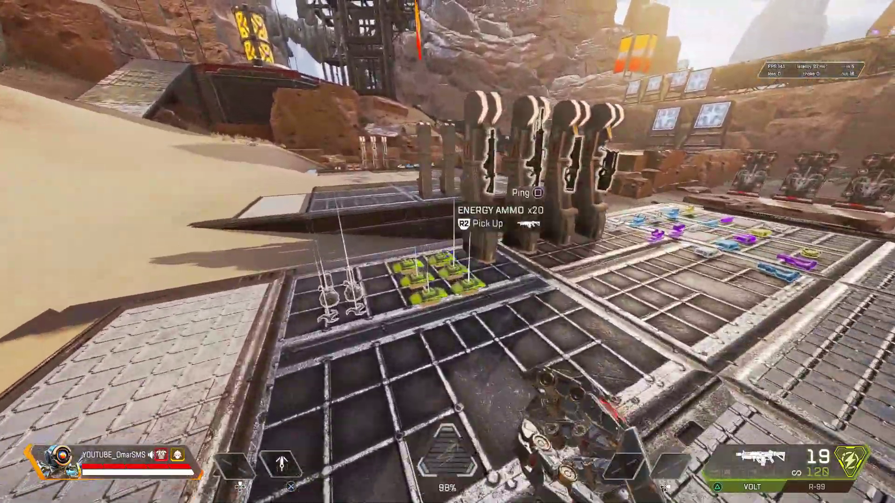
key("e")
key("q")
key("w")
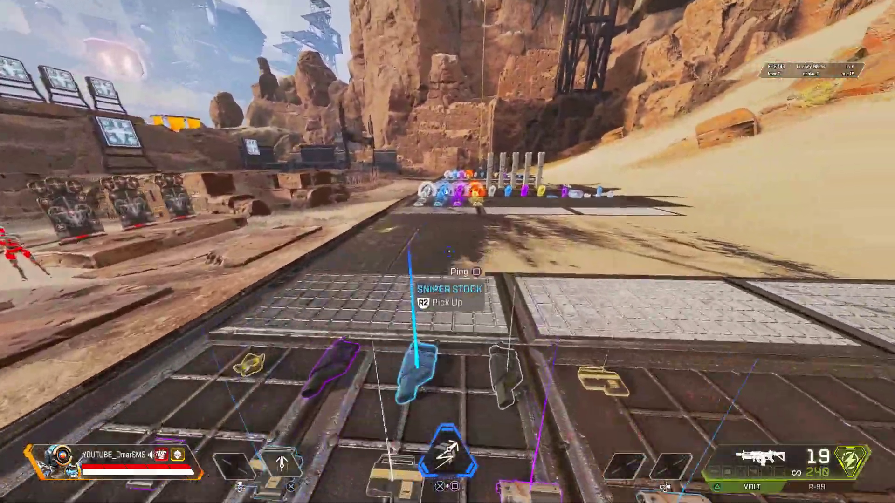
key("w")
key("w")
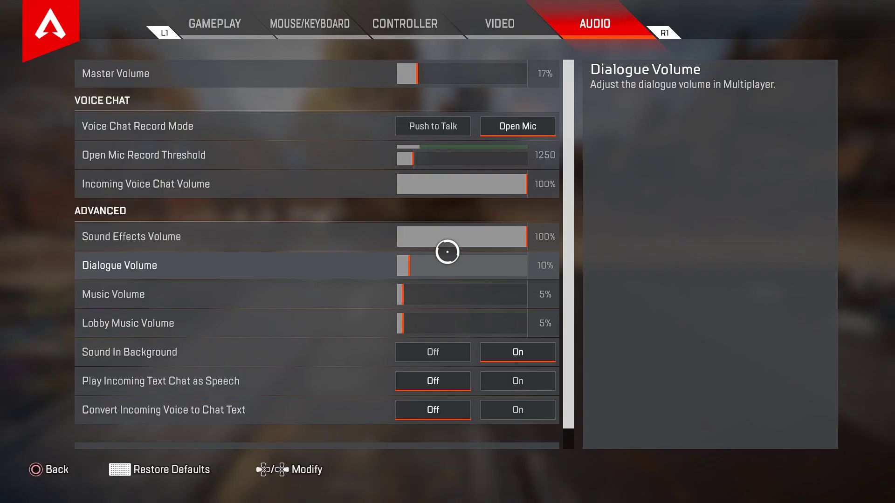
Reach the Controller settings tab and open the Advanced Look Controls options
key("q")
key("q")
key("q")
key("e")
key("q")
key("e")
scroll(392, 254, "down", 1)
scroll(392, 254, "down", 2)
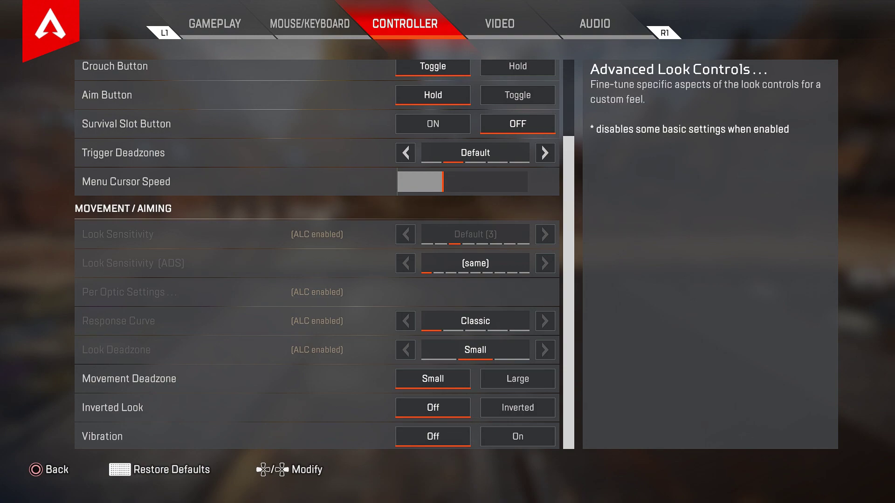
key("Return")
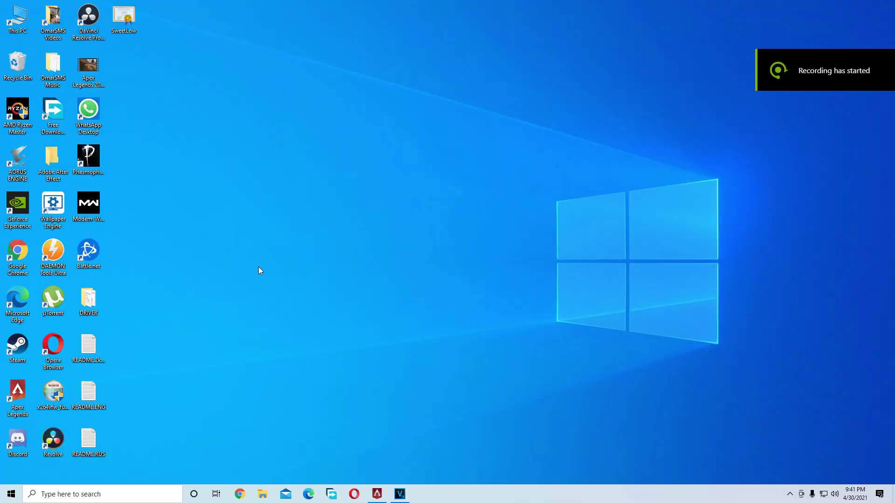
left_click_drag(88, 314, 227, 261)
left_click_drag(265, 297, 88, 301)
right_click(221, 243)
left_click(236, 268)
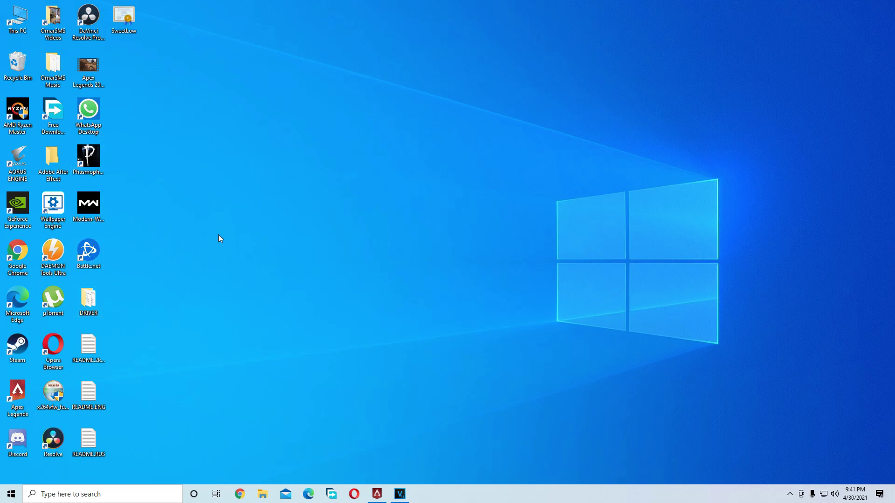
mouse_move(83, 304)
left_mouse_down()
mouse_move(294, 256)
mouse_move(98, 294)
left_mouse_up()
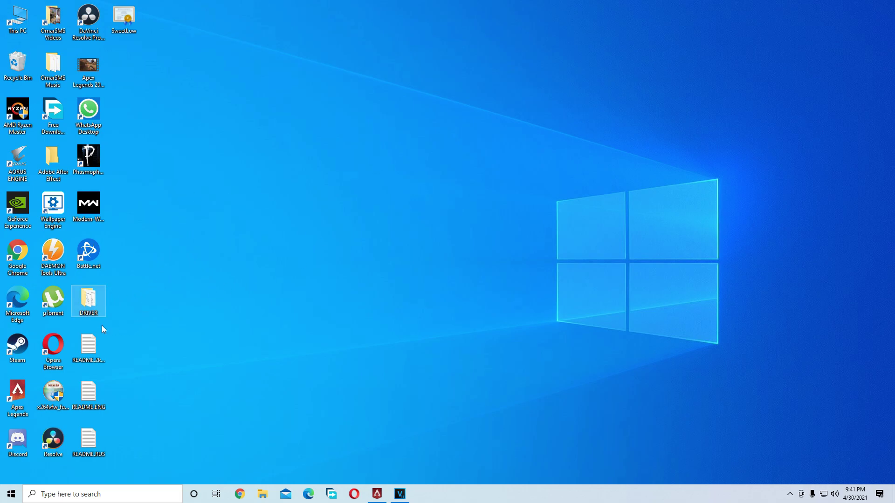
Run Setup from the DRIVER folder as administrator, approving the User Account Control prompt
double_click(88, 302)
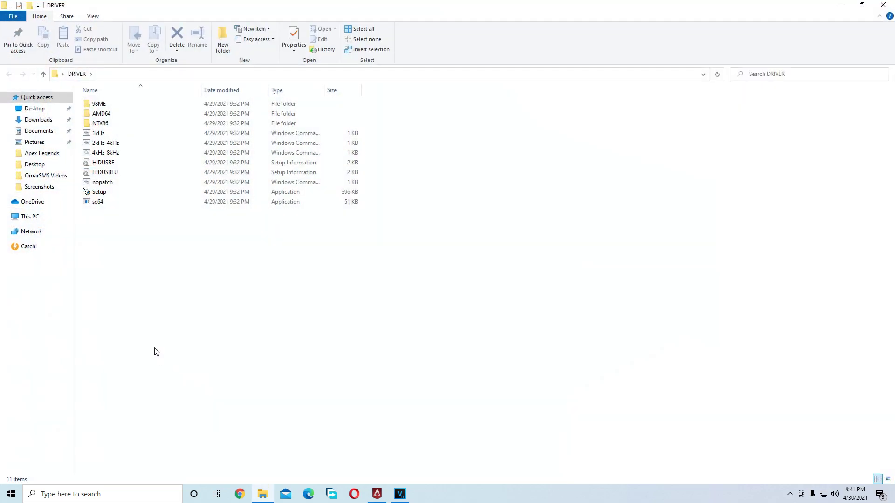
right_click(104, 192)
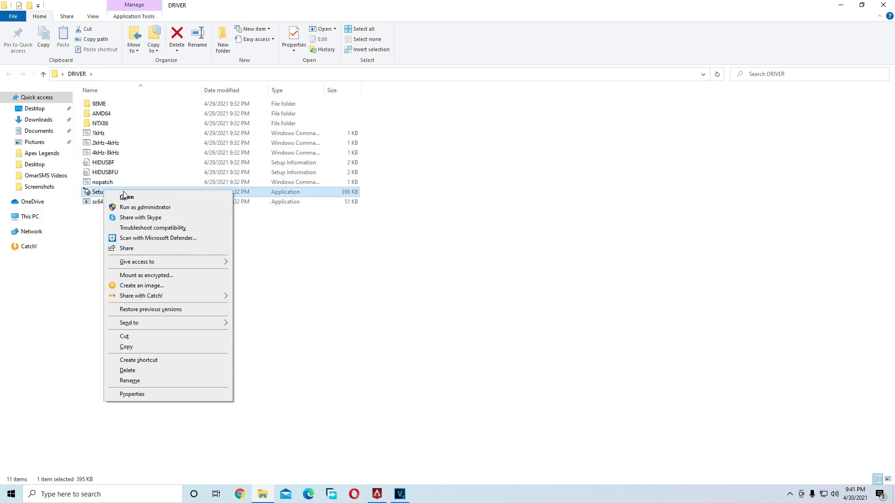
left_click(125, 198)
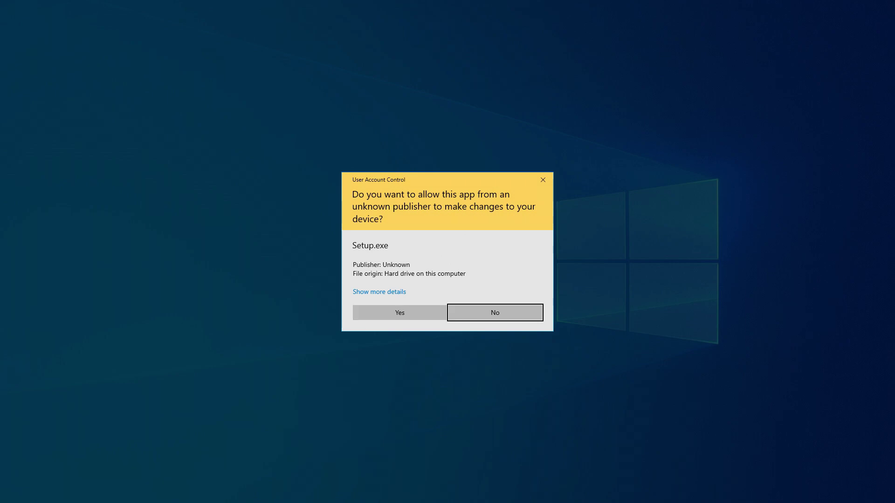
left_click(399, 312)
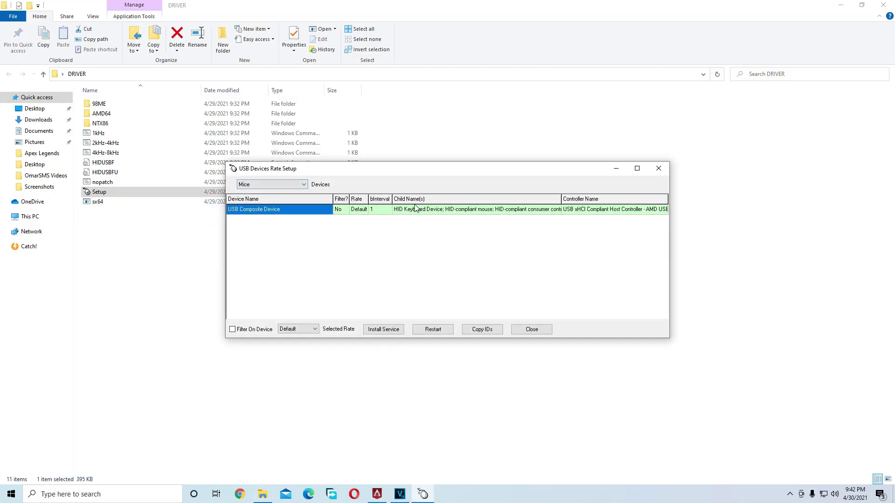
Show All device types and select the HID-compliant game controller, filtered at 1000
left_click(303, 186)
left_click(255, 228)
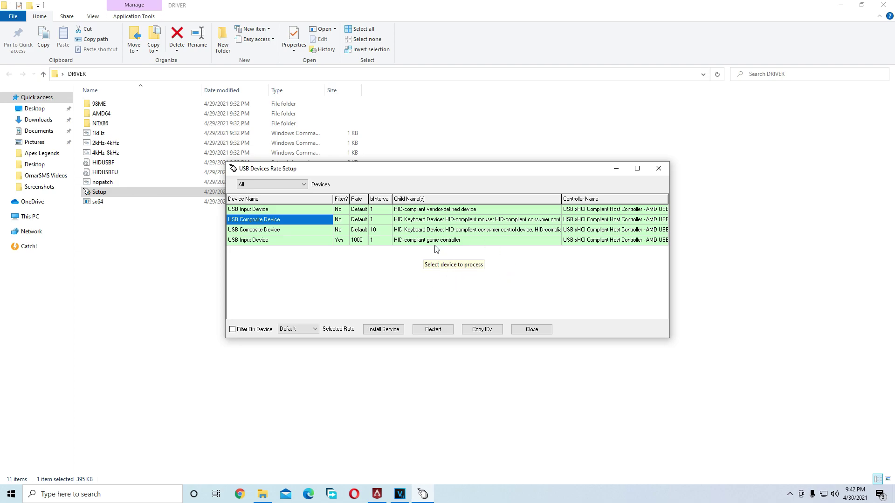
left_click(463, 239)
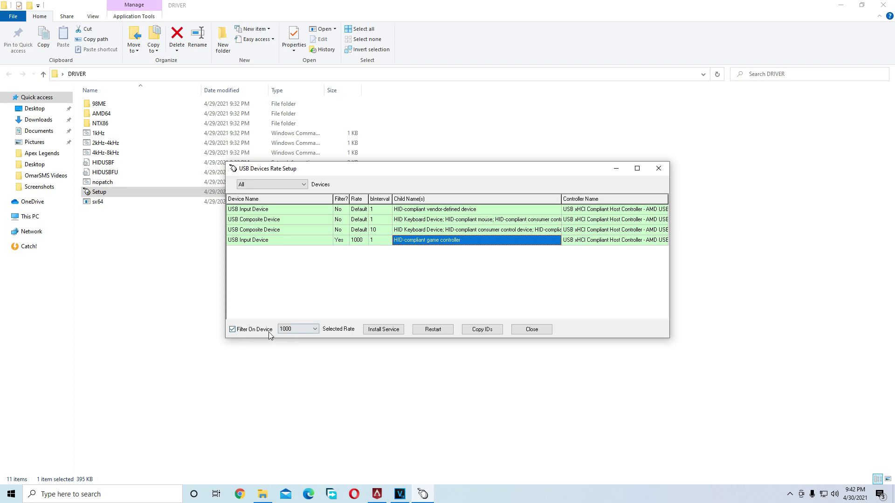
left_click(303, 331)
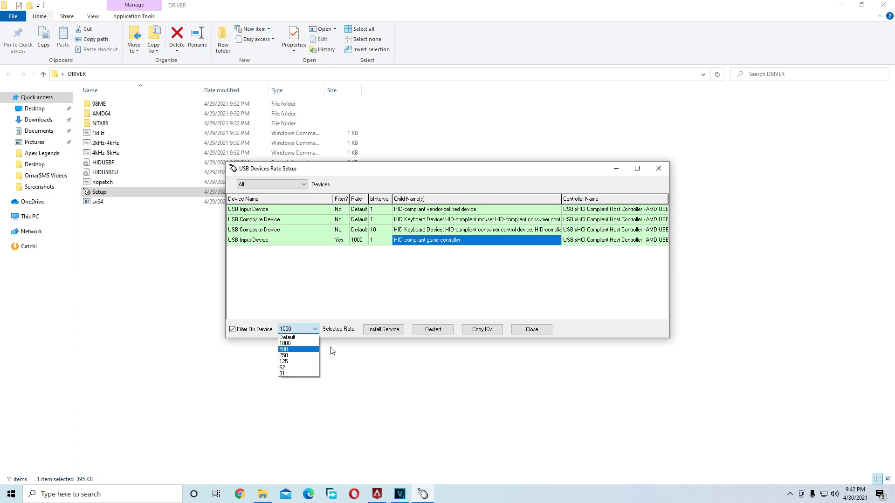
left_click(288, 345)
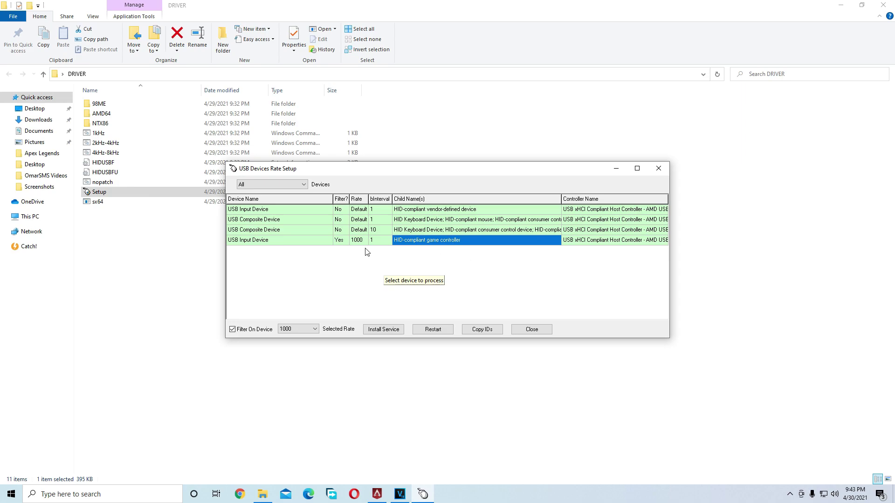
Close the USB Devices Rate Setup window
left_click(659, 168)
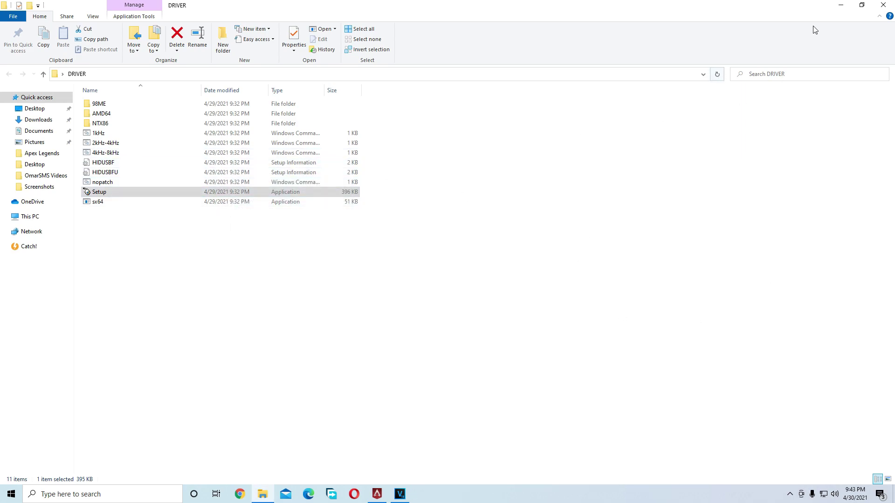